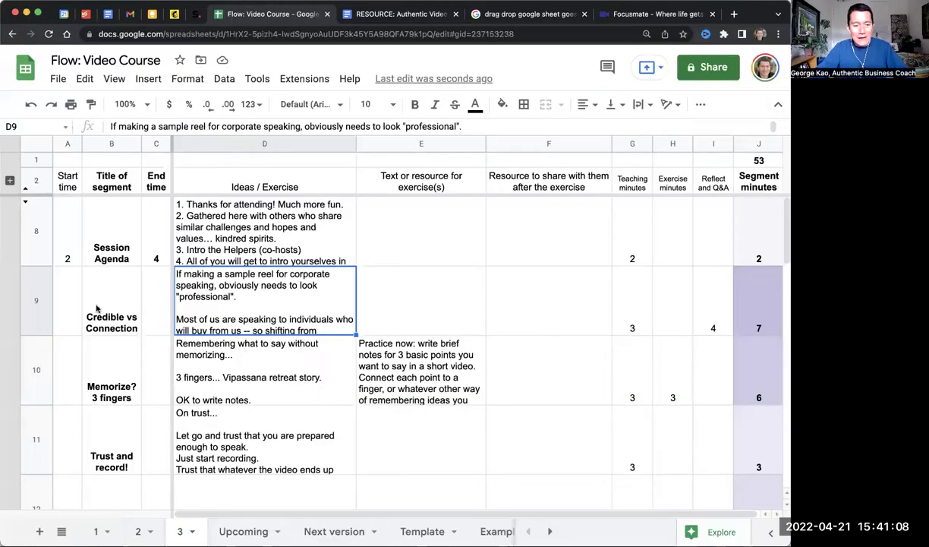
click(37, 299)
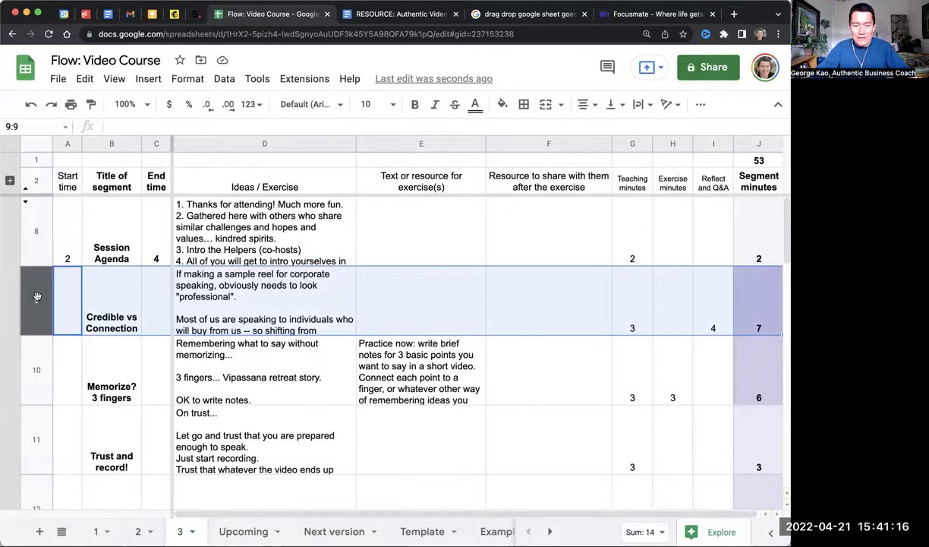
drag(37, 297, 106, 298)
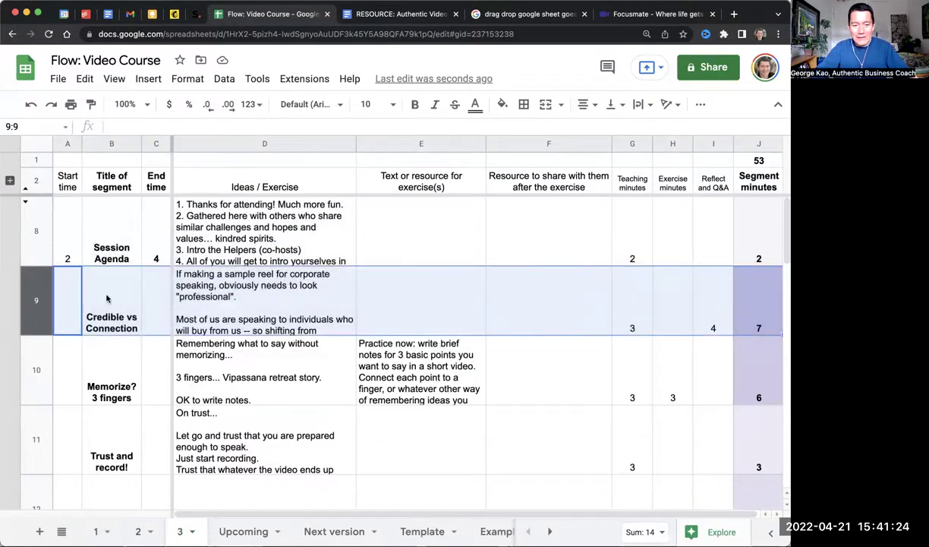
click(107, 299)
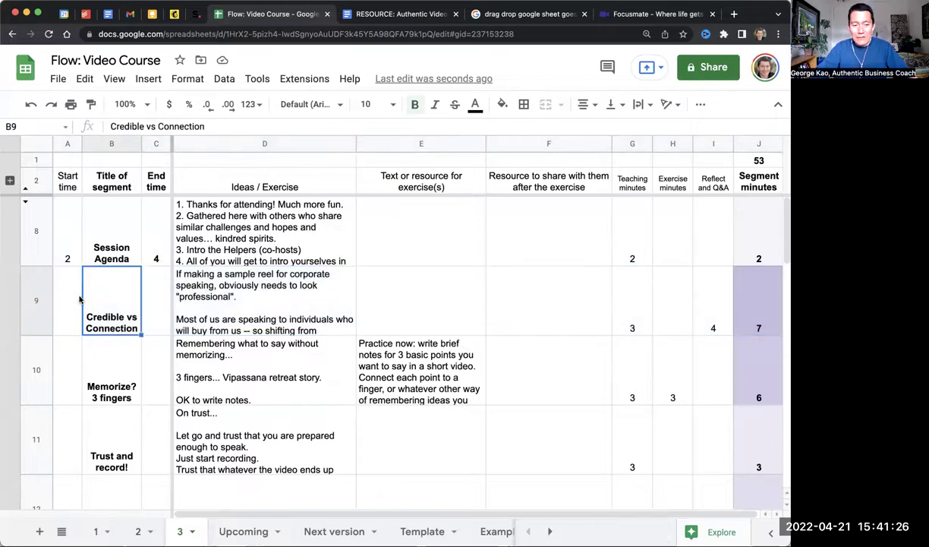
Move the "Credible vs Connection" row down three places, from row 9 to row 12.
click(38, 296)
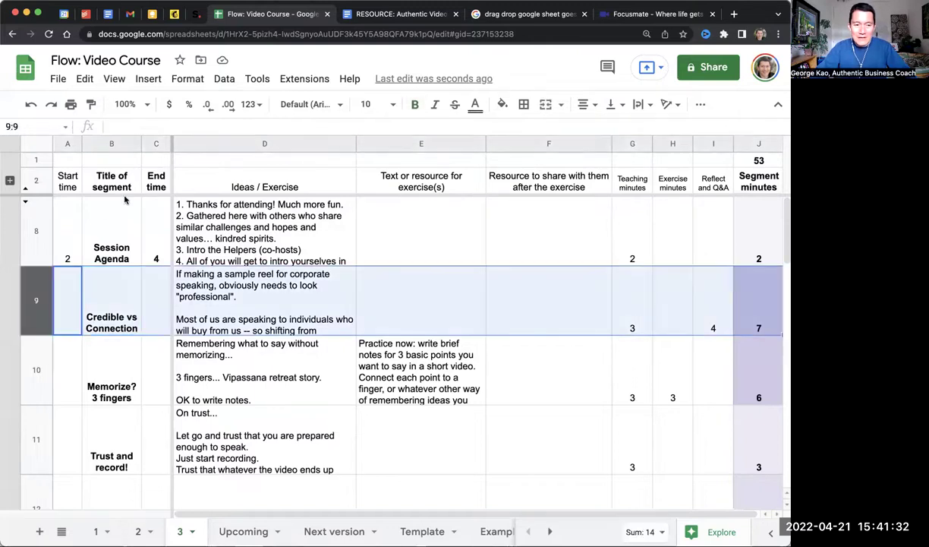
click(91, 85)
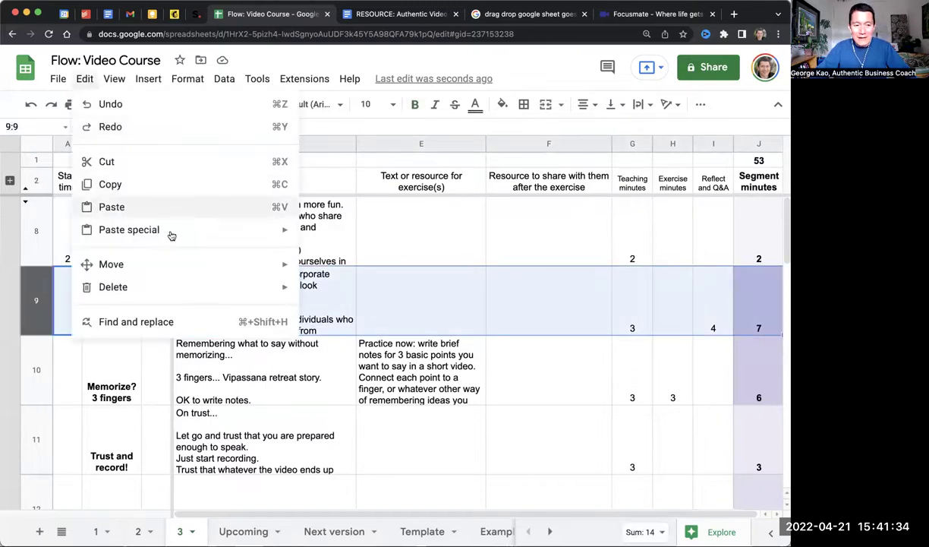
mouse_move(182, 265)
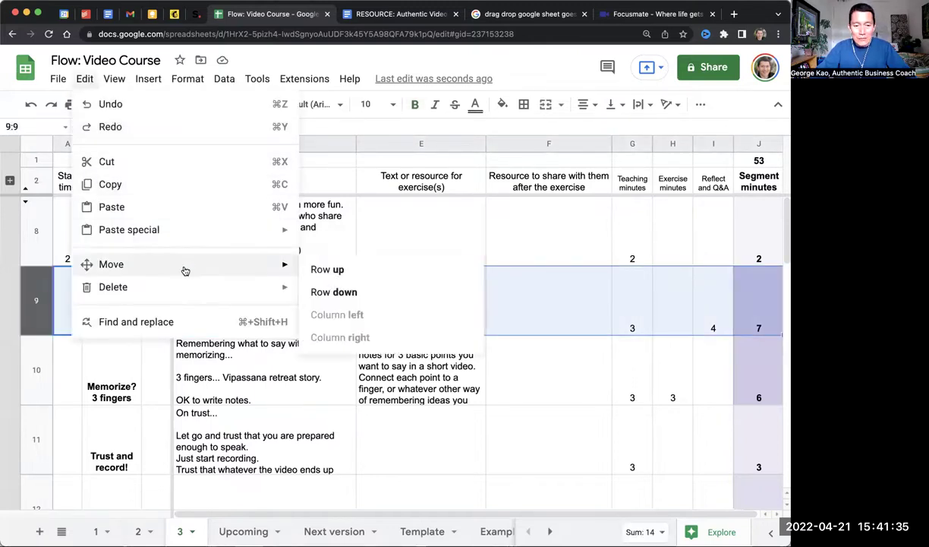
click(343, 291)
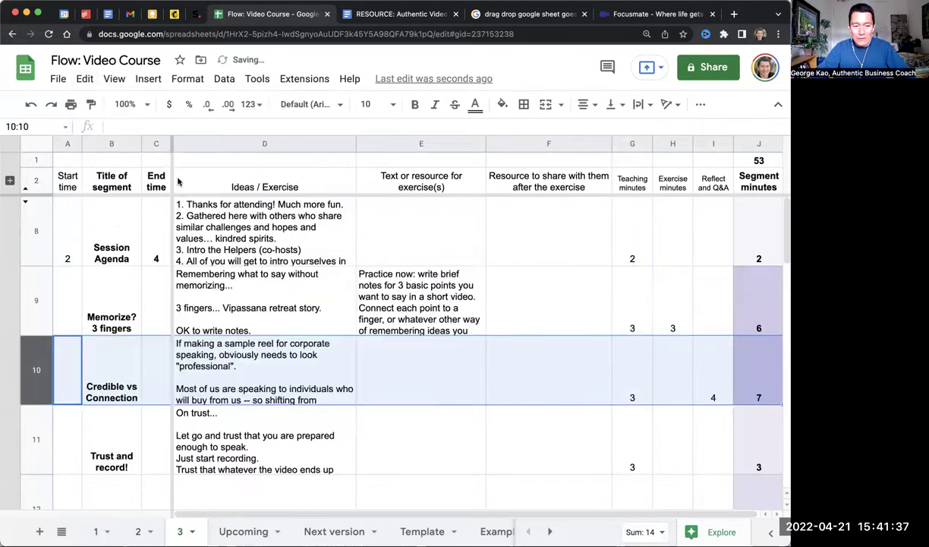
click(85, 79)
mouse_move(178, 265)
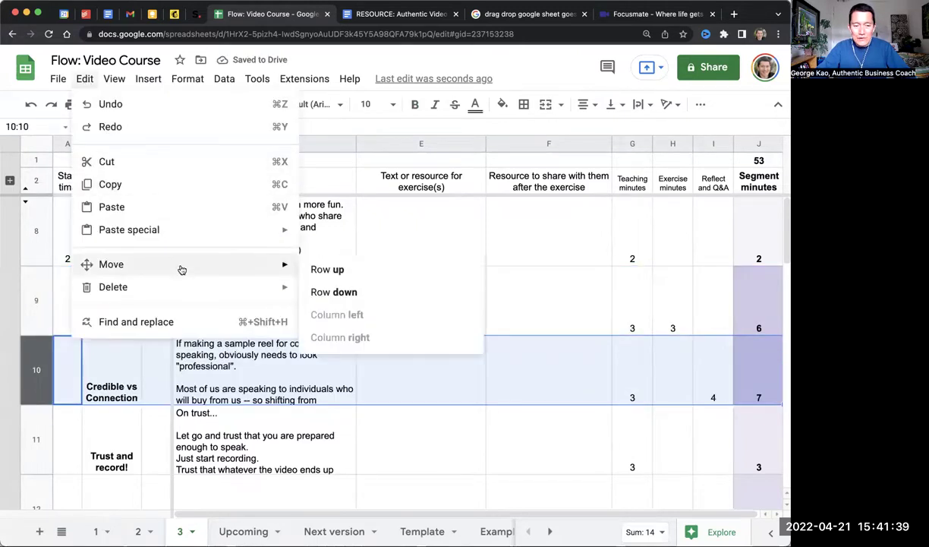
click(319, 291)
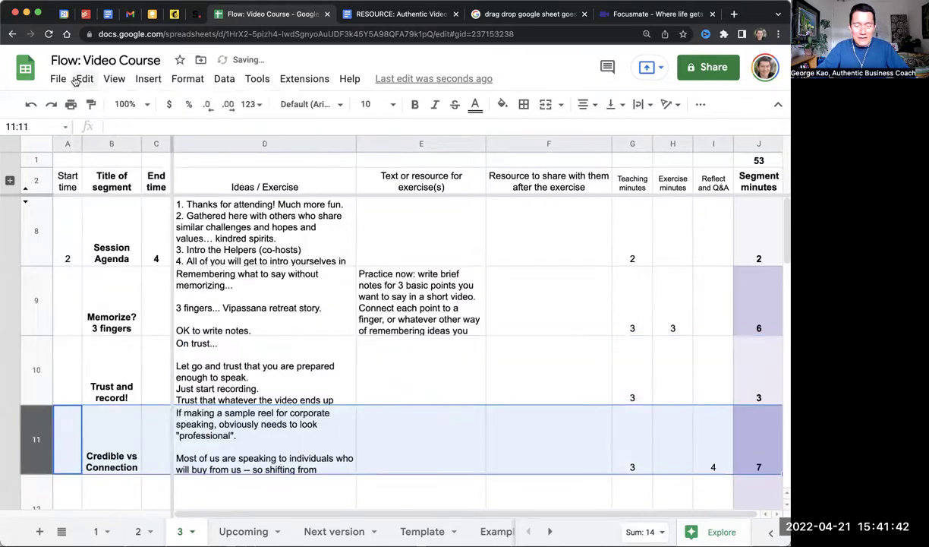
click(86, 79)
mouse_move(245, 272)
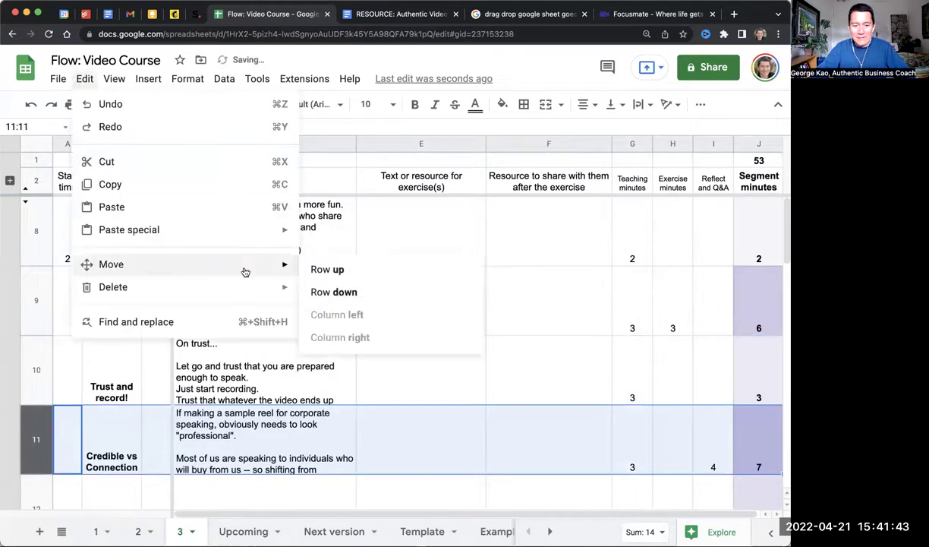
click(319, 291)
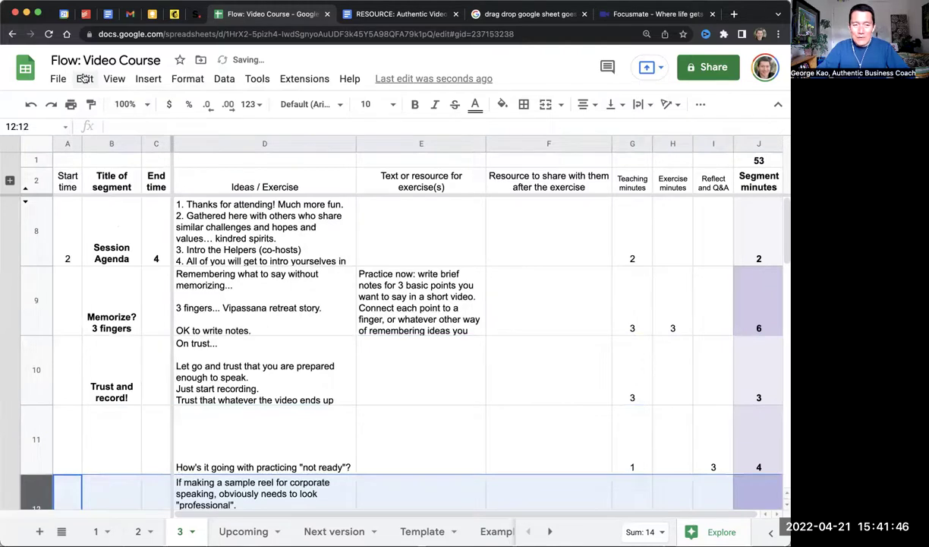
click(84, 79)
mouse_move(173, 266)
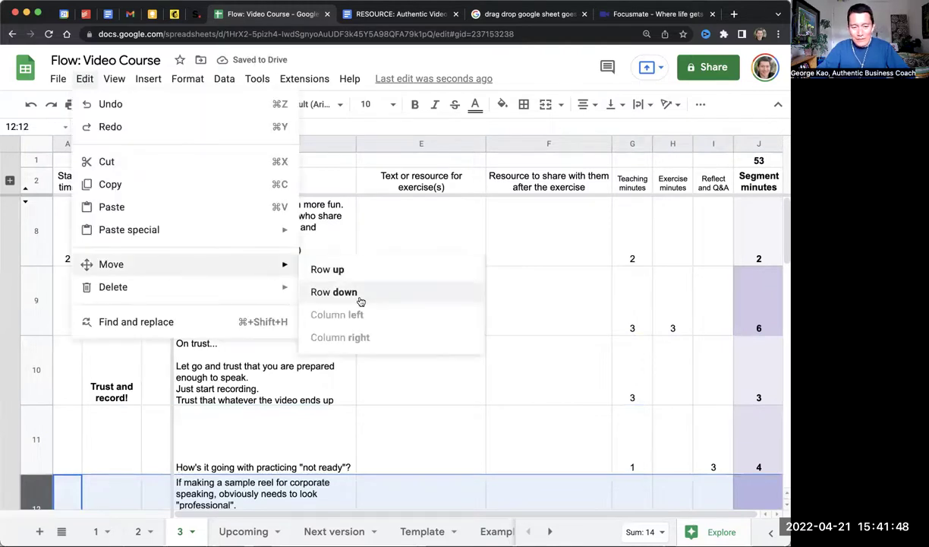
click(531, 342)
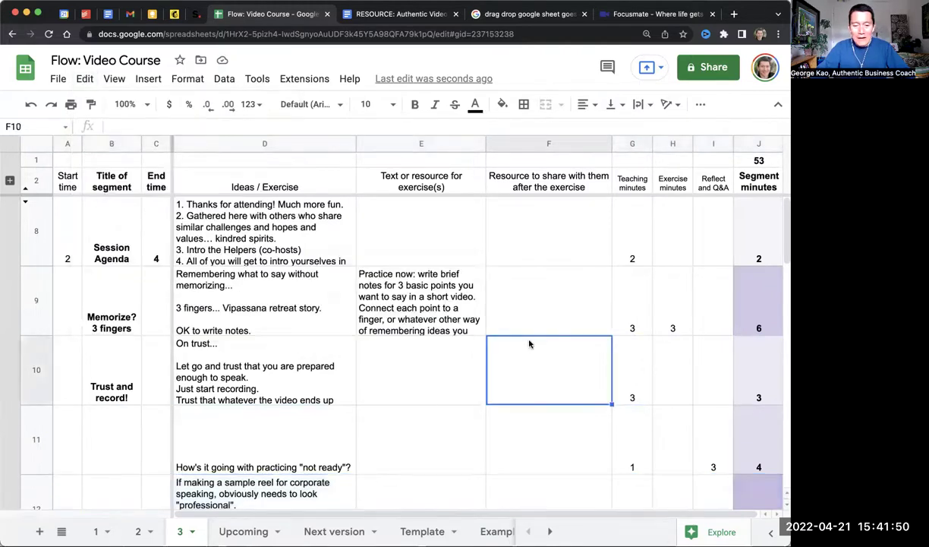
Zoom the sheet out to 50% and move the "Credible vs Connection" row directly below "Different personas".
scroll(355, 342, down, 1)
scroll(355, 341, down, 2)
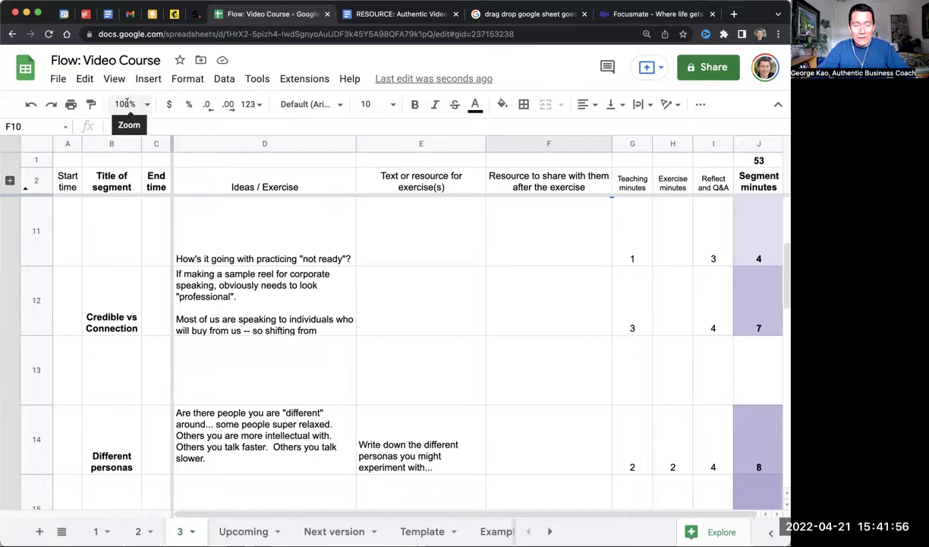
click(125, 103)
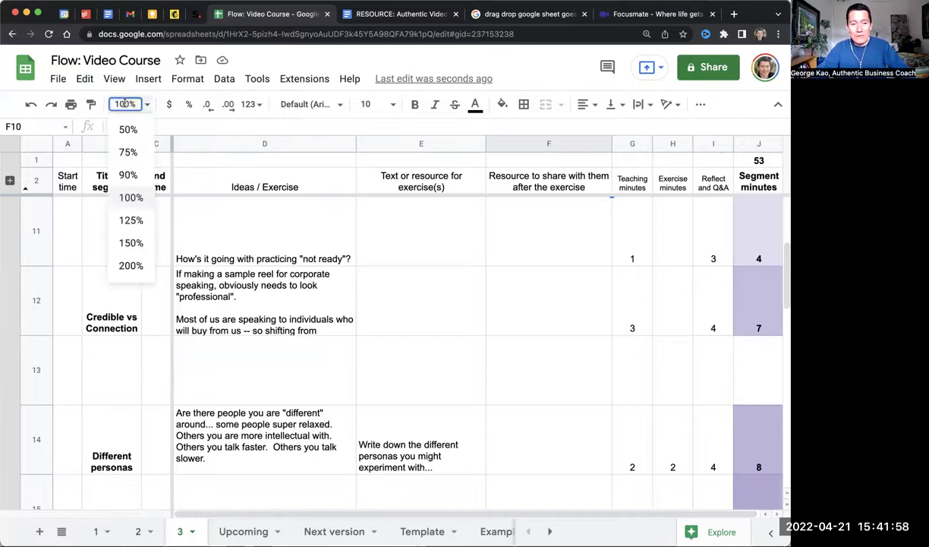
click(128, 130)
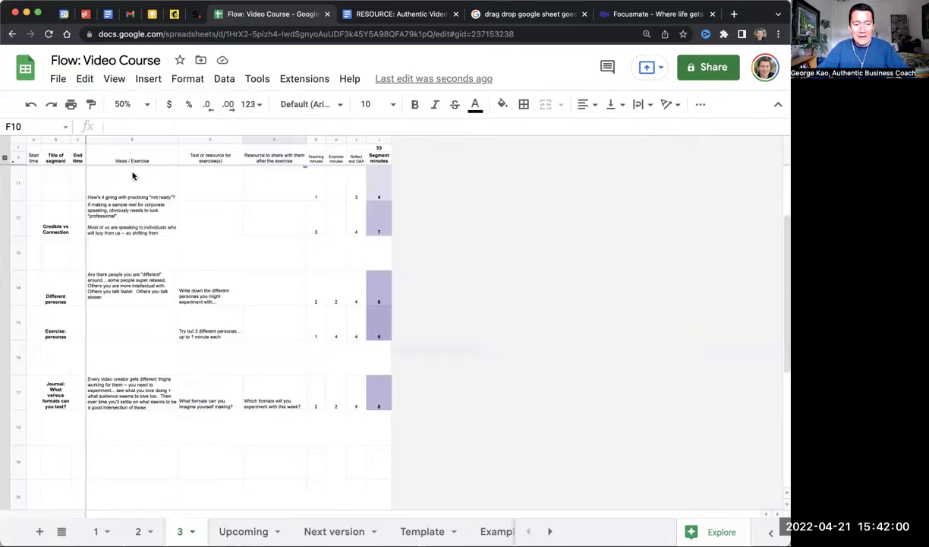
click(18, 217)
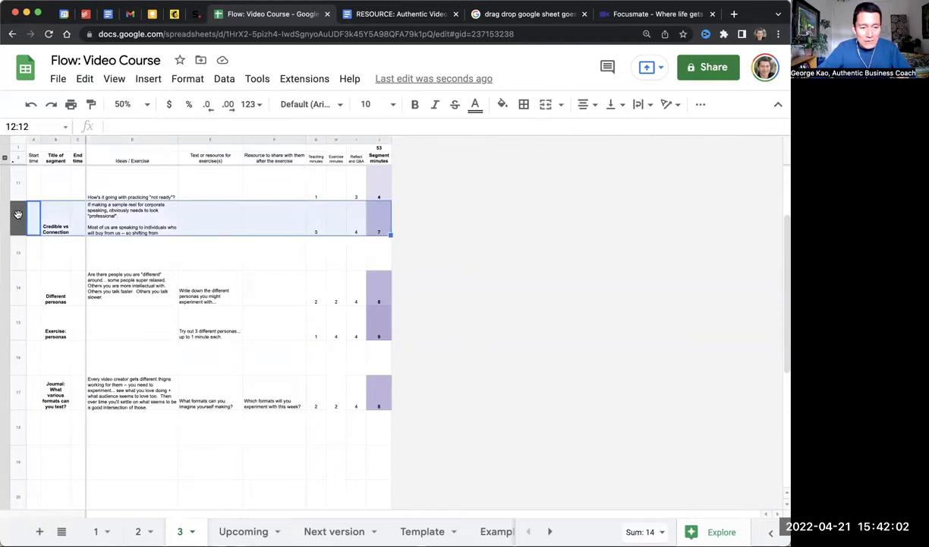
drag(16, 212, 59, 385)
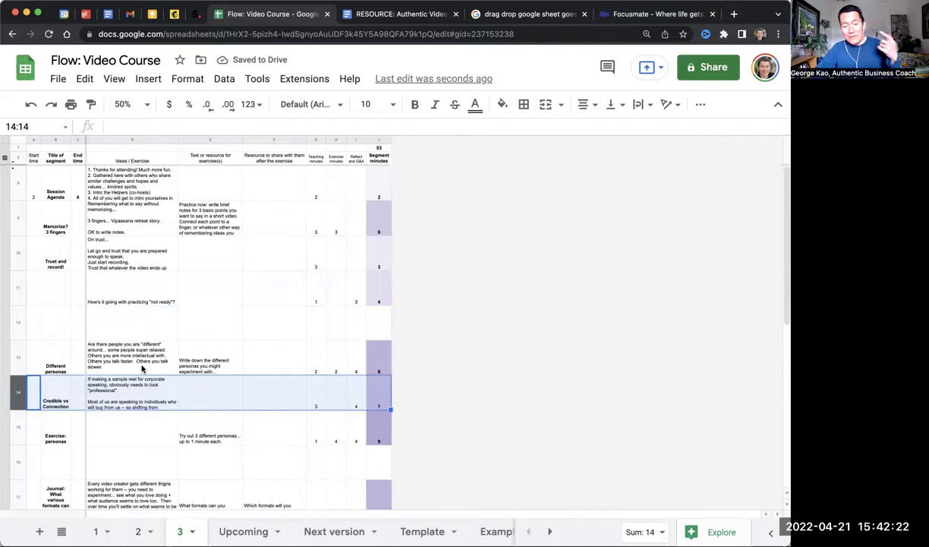
Set the sheet zoom back to 100%.
click(88, 394)
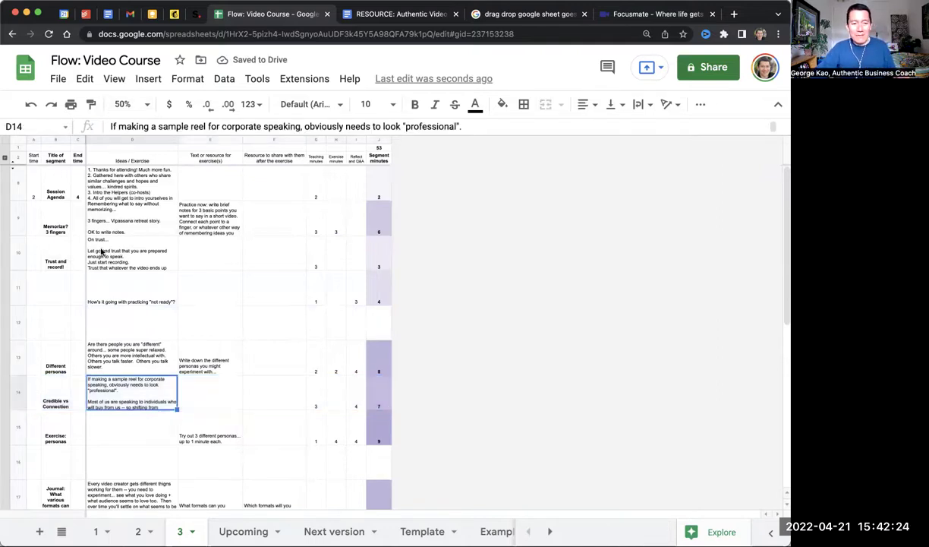
click(123, 104)
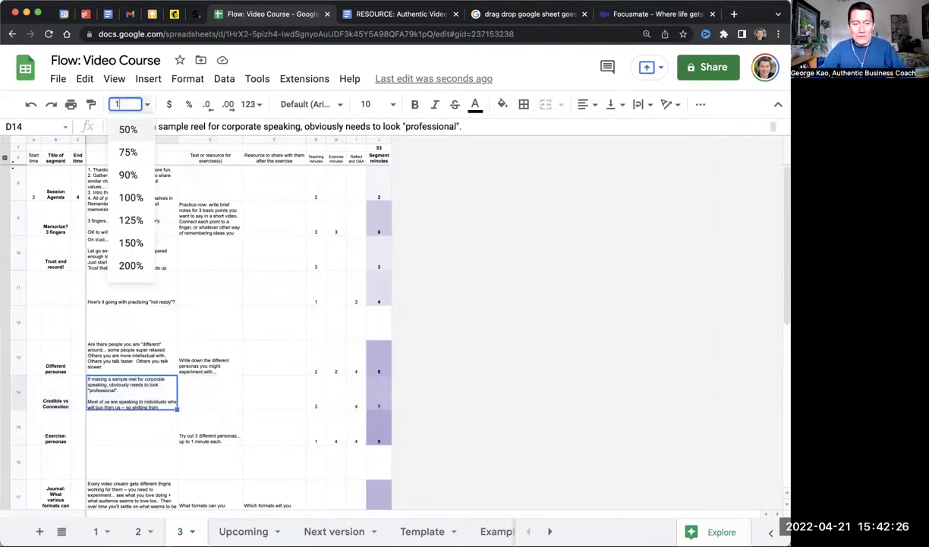
text(100)
key(Return)
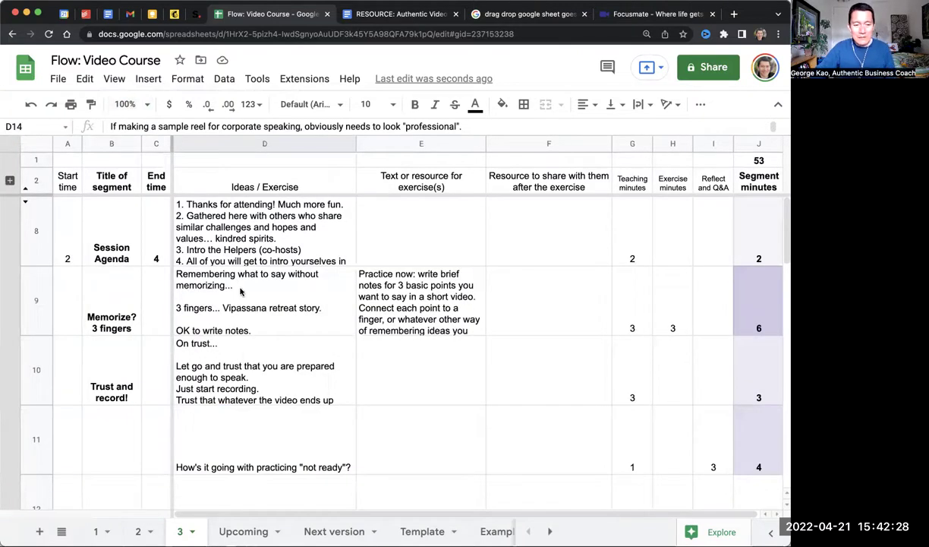
Move the "Memorize? 3 fingers" row from row 9 to directly above the "Journal: What various formats can you test?" row.
click(35, 305)
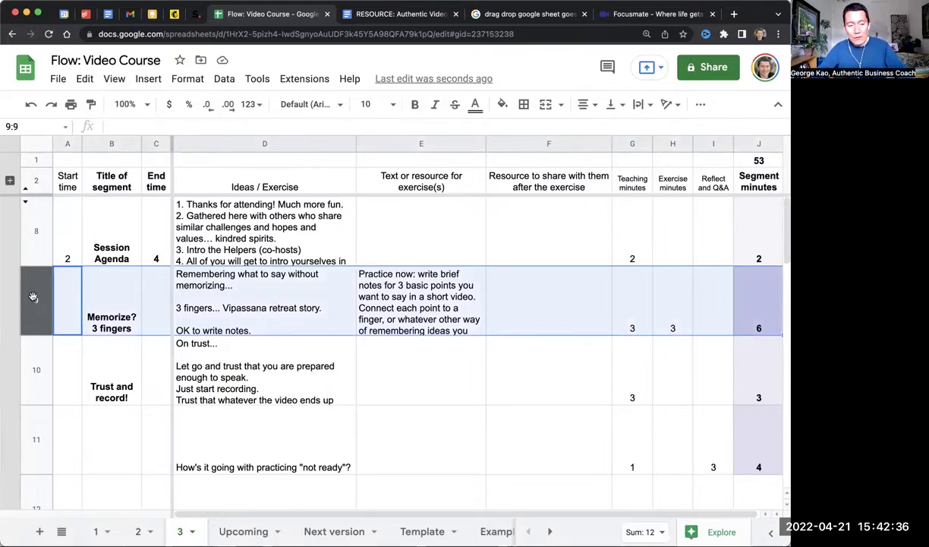
drag(33, 296, 33, 297)
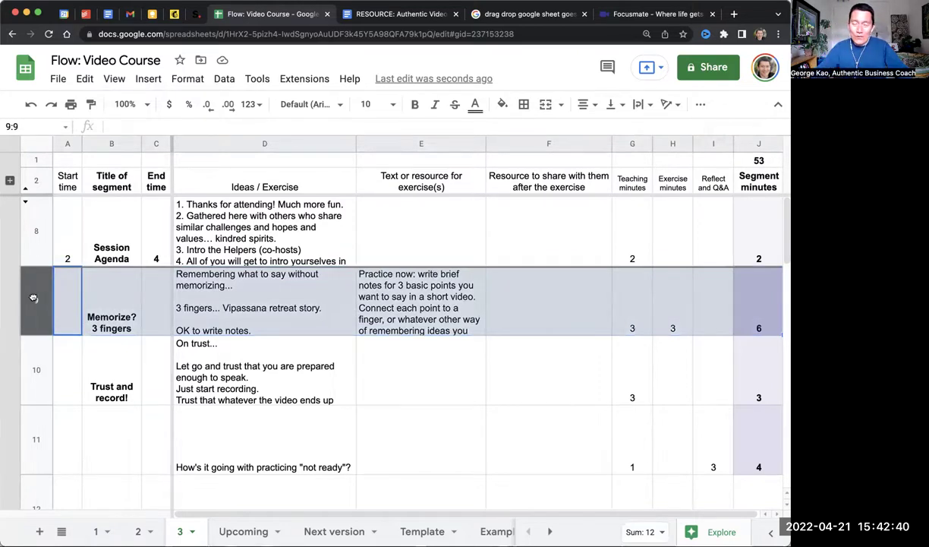
scroll(33, 296, down, 2)
drag(34, 298, 32, 299)
scroll(34, 297, down, 2)
scroll(34, 297, down, 2)
scroll(33, 297, down, 1)
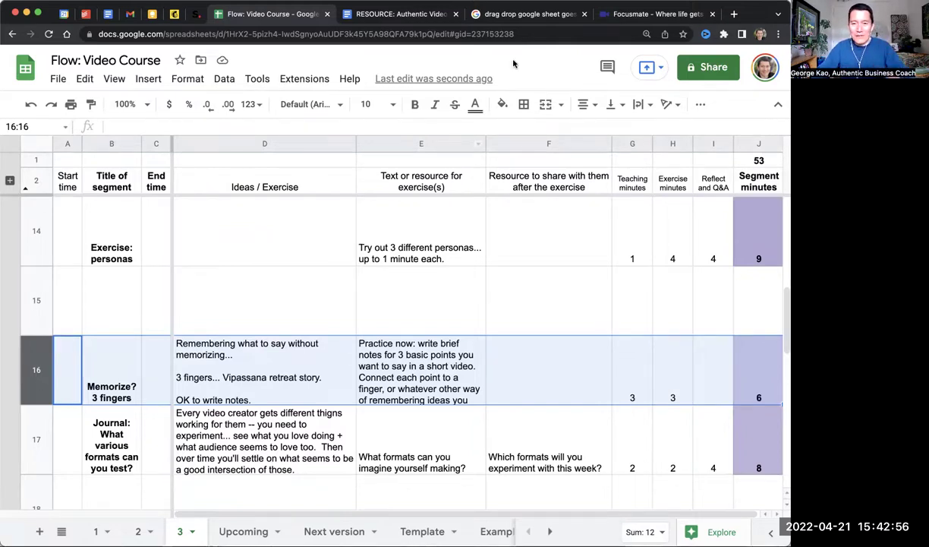
click(666, 357)
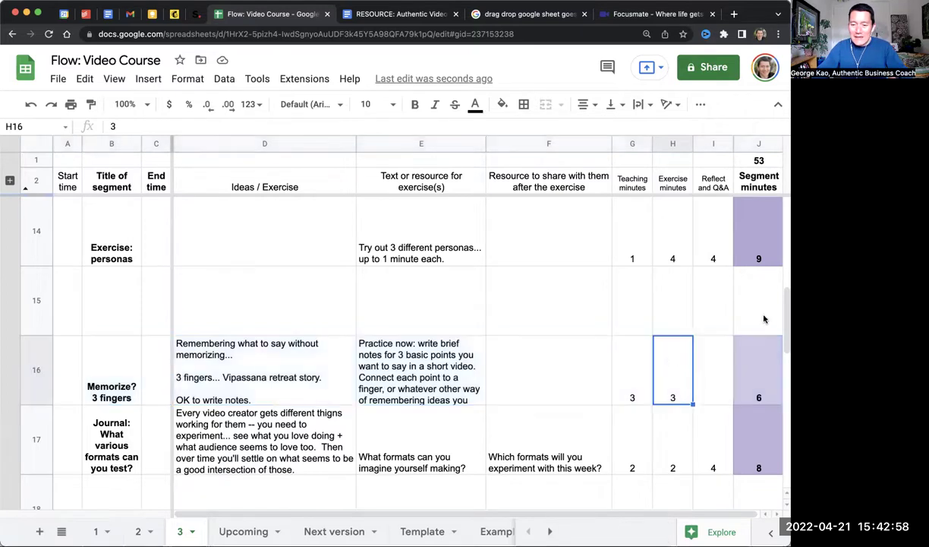
scroll(526, 296, up, 2)
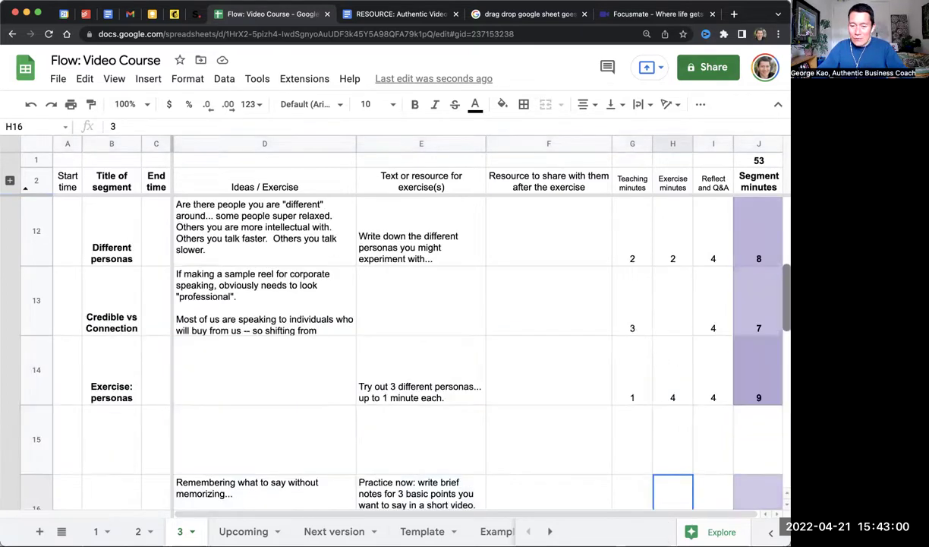
scroll(525, 296, down, 3)
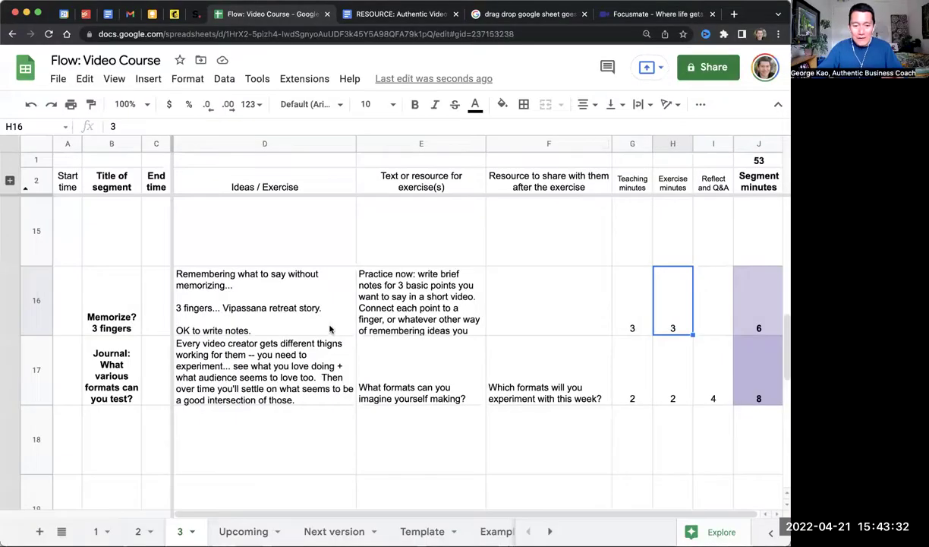
click(296, 305)
scroll(296, 305, up, 5)
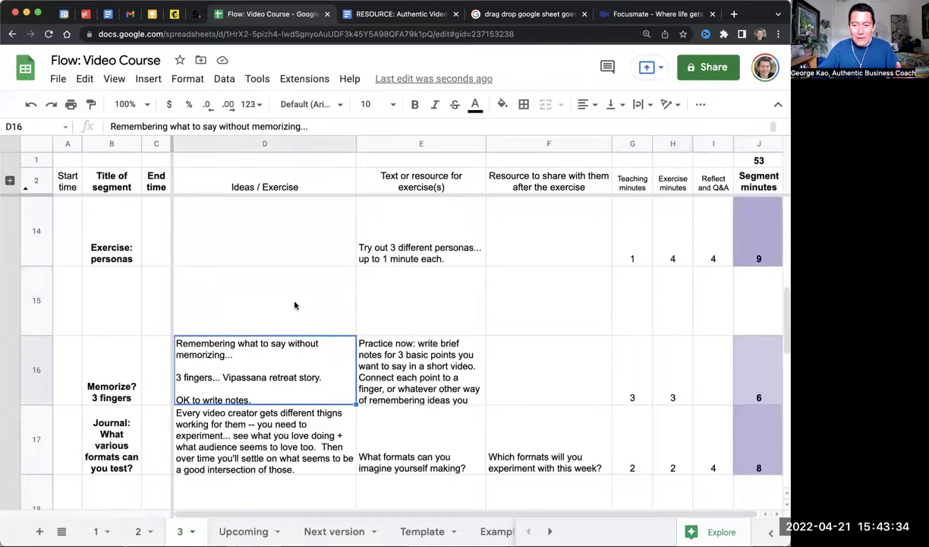
scroll(295, 305, down, 5)
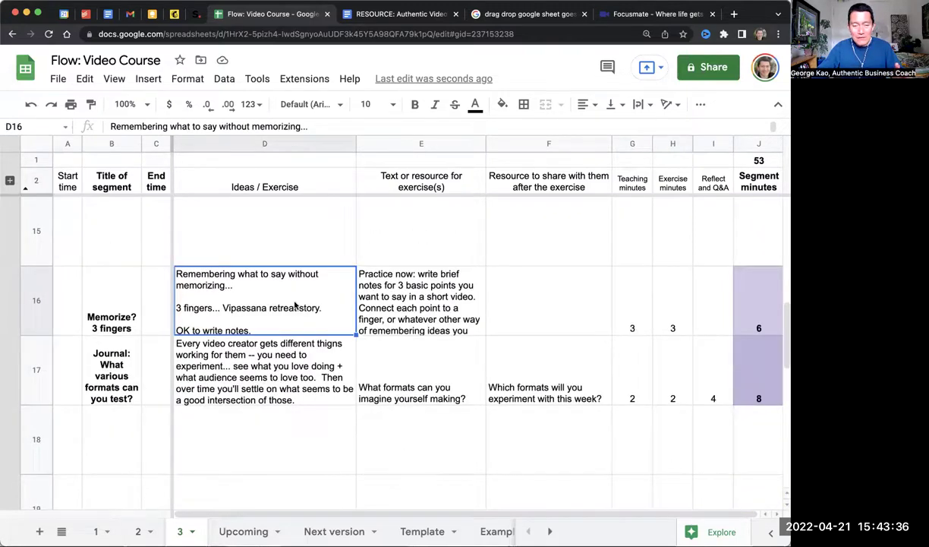
Move the "Memorize? 3 fingers" row up between "Credible vs Connection" and "Exercise: personas", and select its title cell.
click(37, 299)
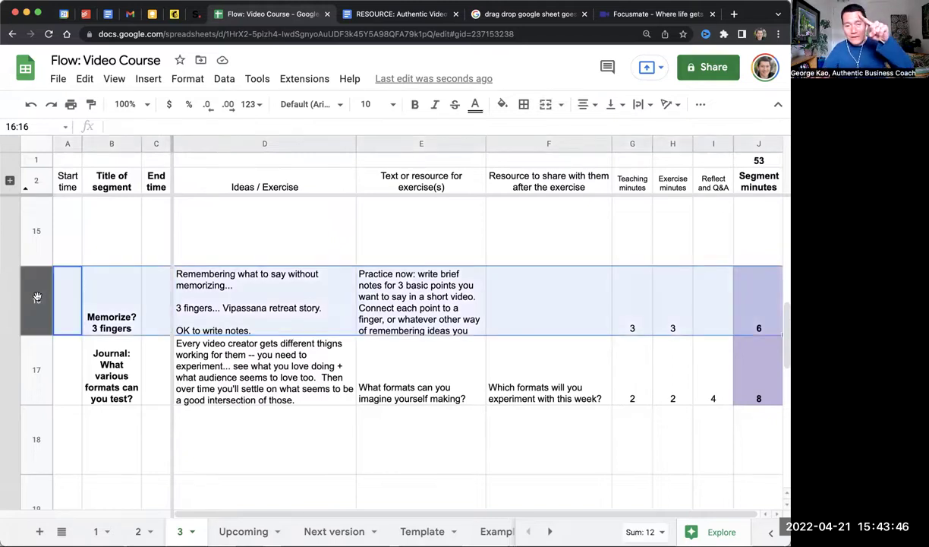
drag(38, 297, 37, 298)
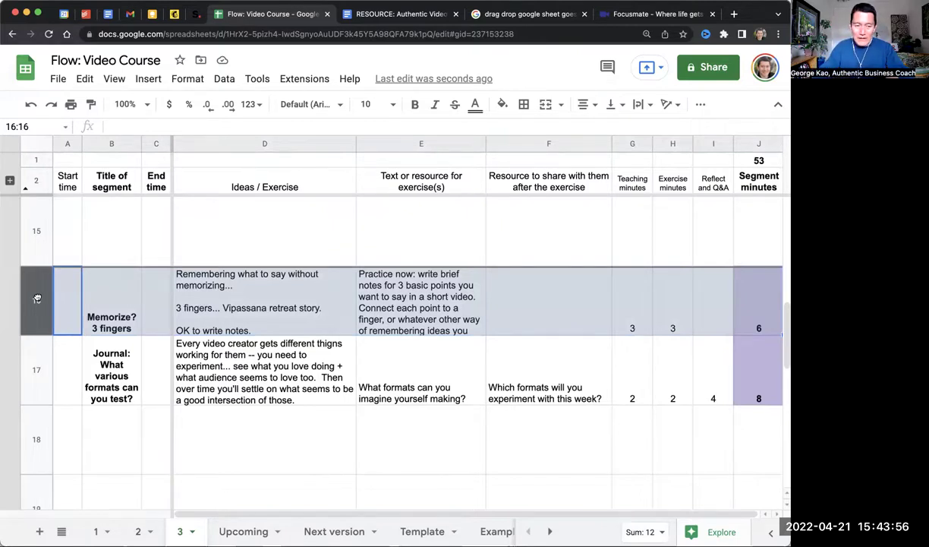
drag(37, 299, 38, 297)
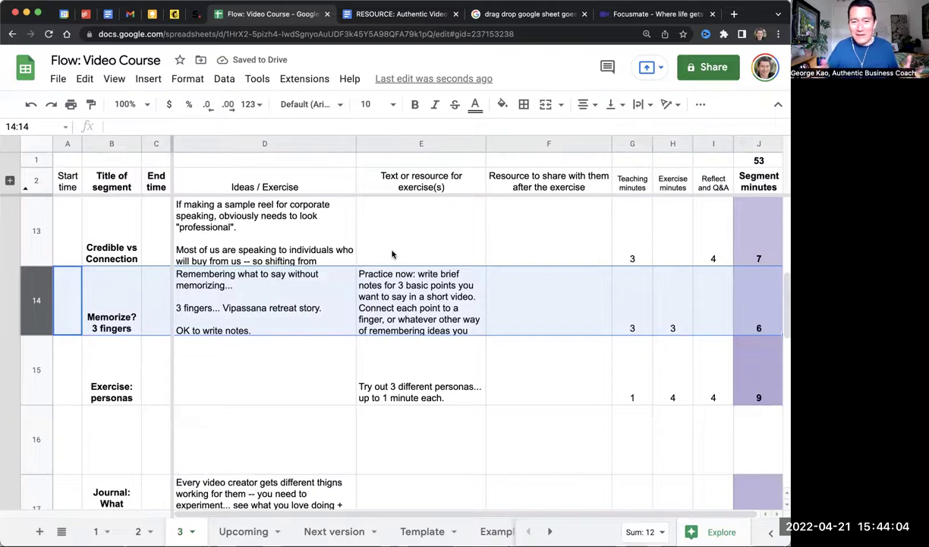
click(135, 312)
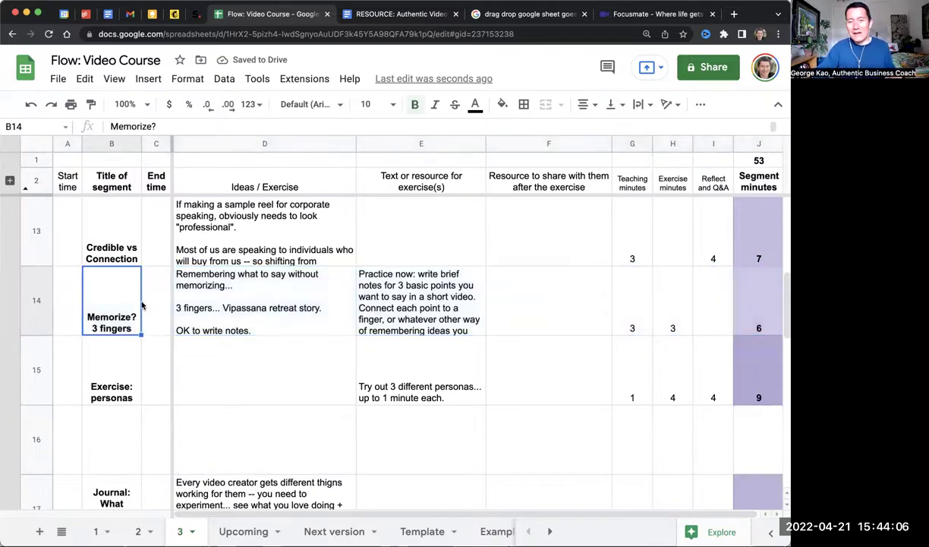